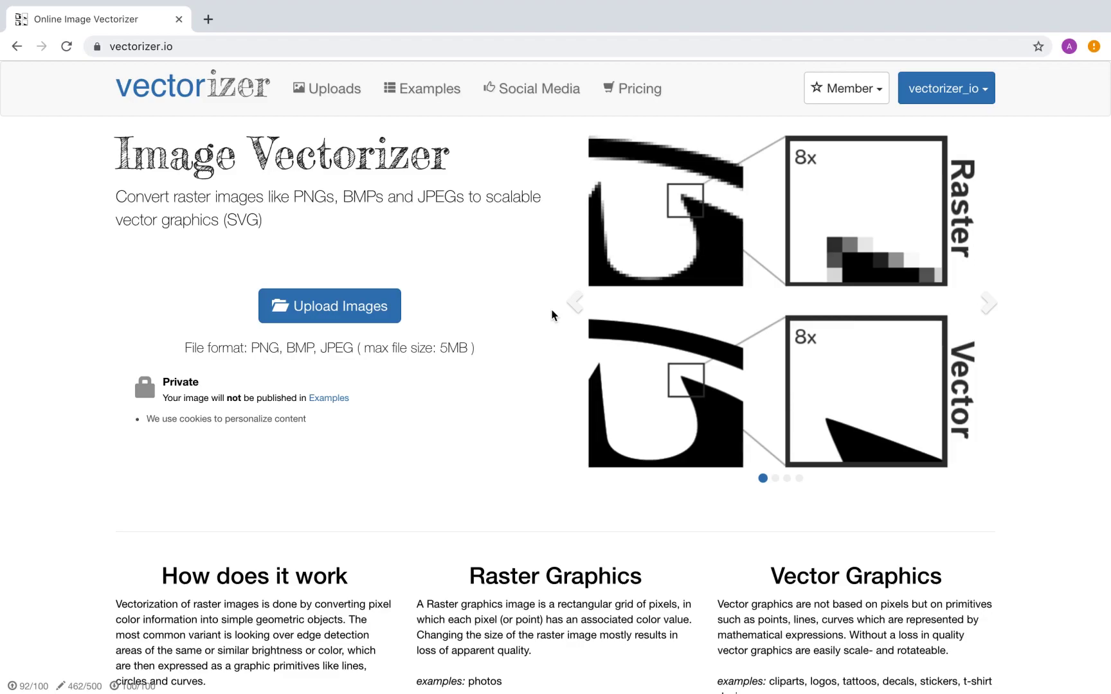
Upload Pixabay-dragon-baby-2023884.png by dropping it onto the upload area.
{"action": "left_click", "coordinate": [321, 320]}
{"action": "left_click_drag", "start_coordinate": [756, 643], "coordinate": [537, 373]}
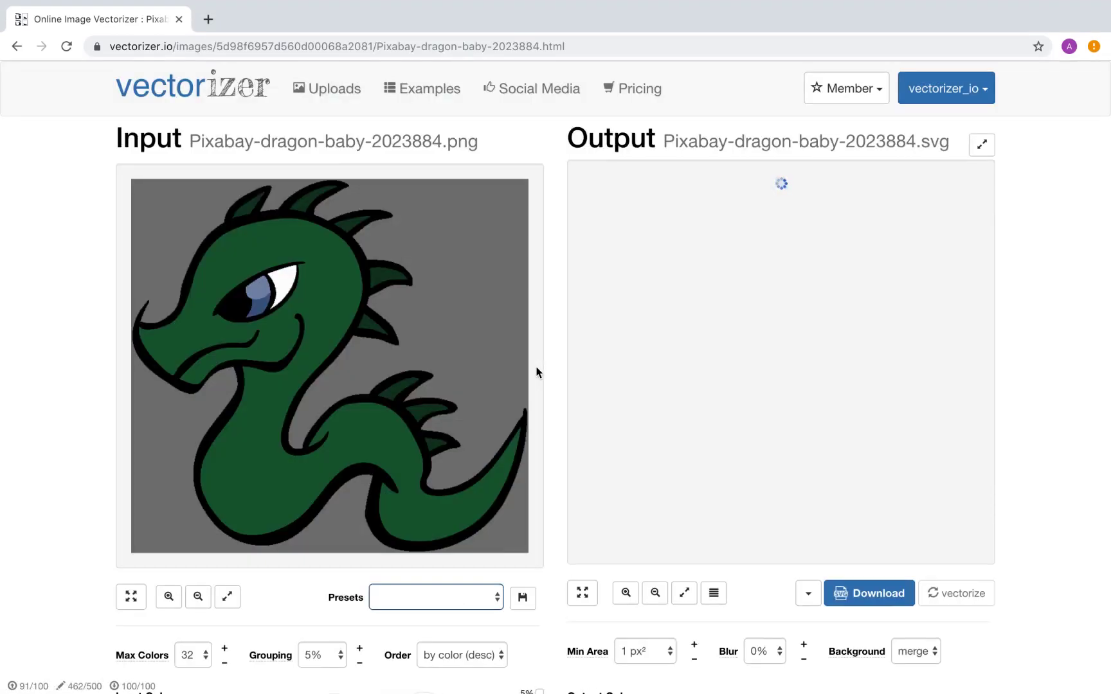
Zoom the finished output in on the dragon's eye, then scroll down to the colour lists.
{"action": "left_click", "coordinate": [625, 602]}
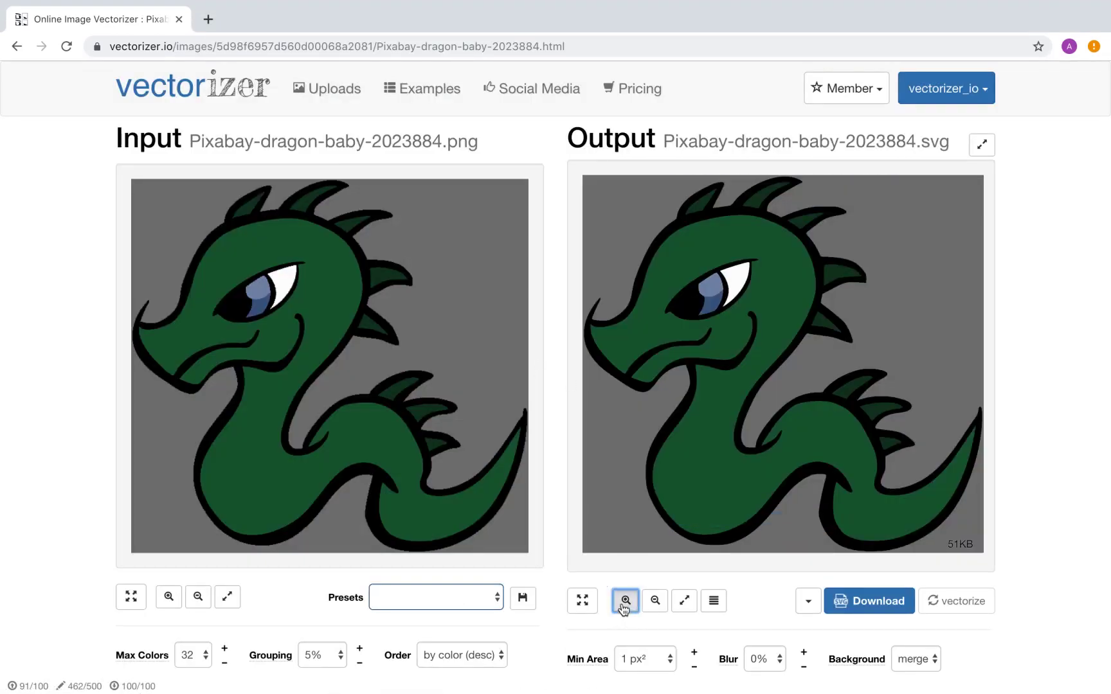
{"action": "left_click", "coordinate": [662, 313]}
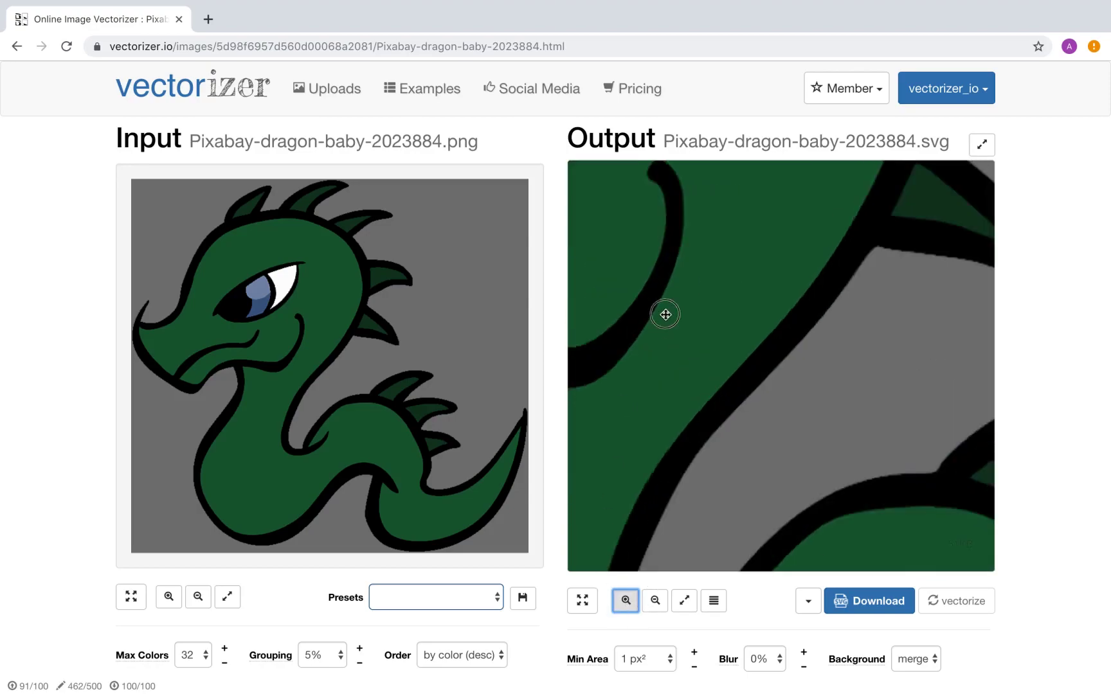
{"action": "left_click", "coordinate": [698, 354]}
{"action": "left_click_drag", "start_coordinate": [699, 353], "coordinate": [848, 468]}
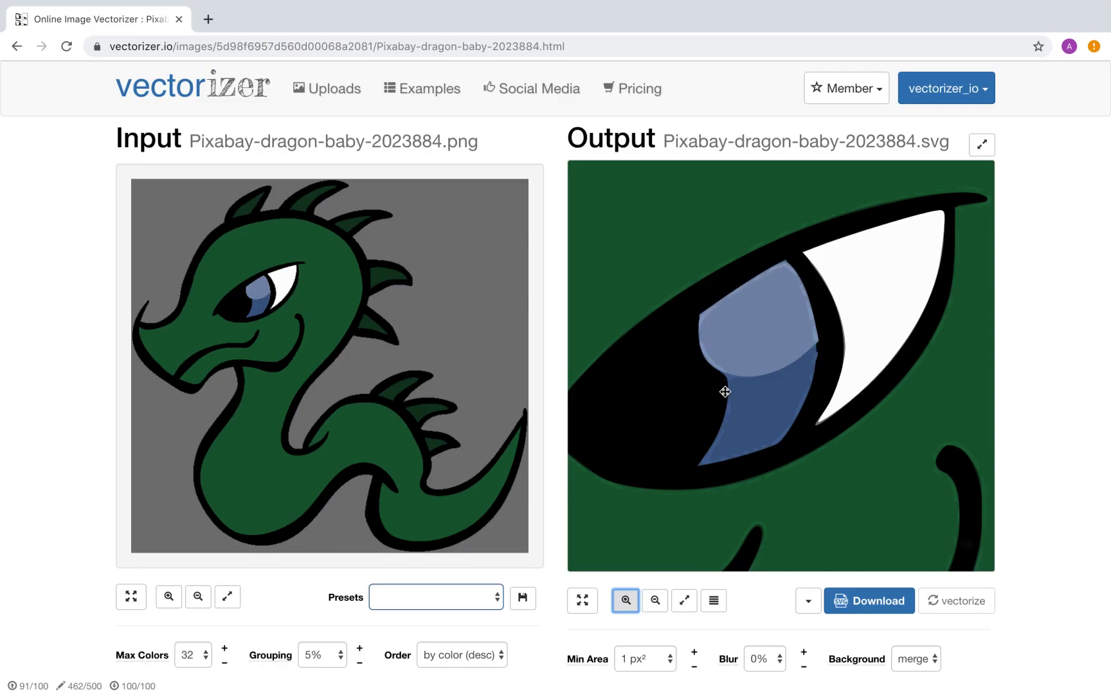
{"action": "scroll", "coordinate": [628, 422], "scroll_direction": "down", "scroll_amount": 5}
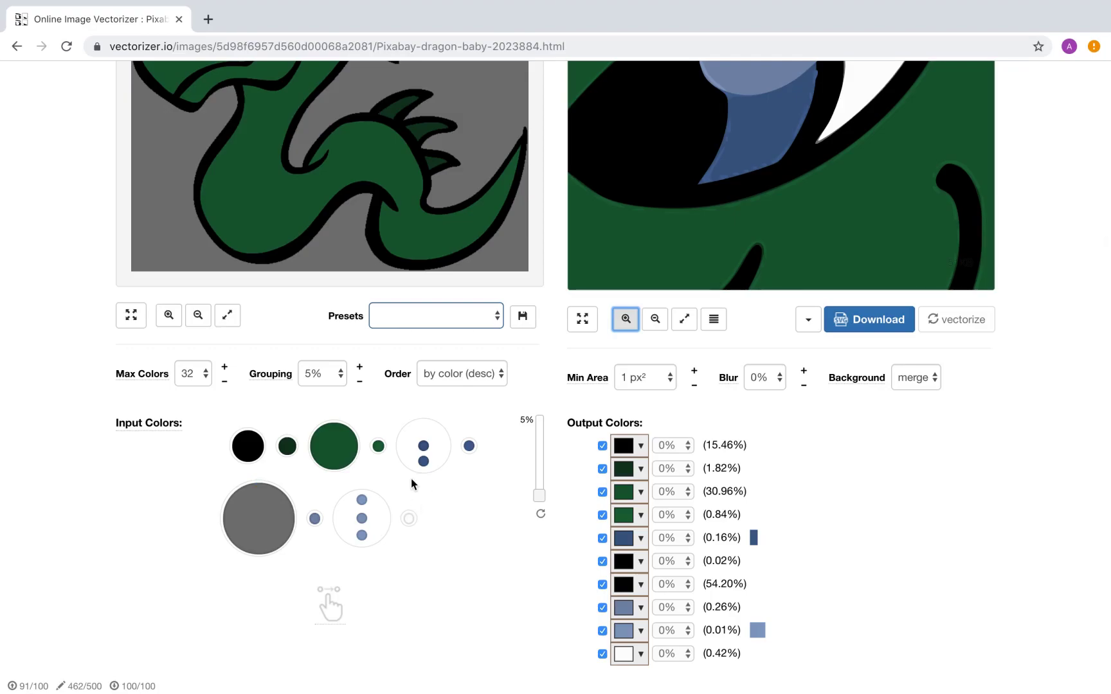
Limit Max Colors to 8 and fit the whole dragon back in the output view.
{"action": "left_click", "coordinate": [191, 381]}
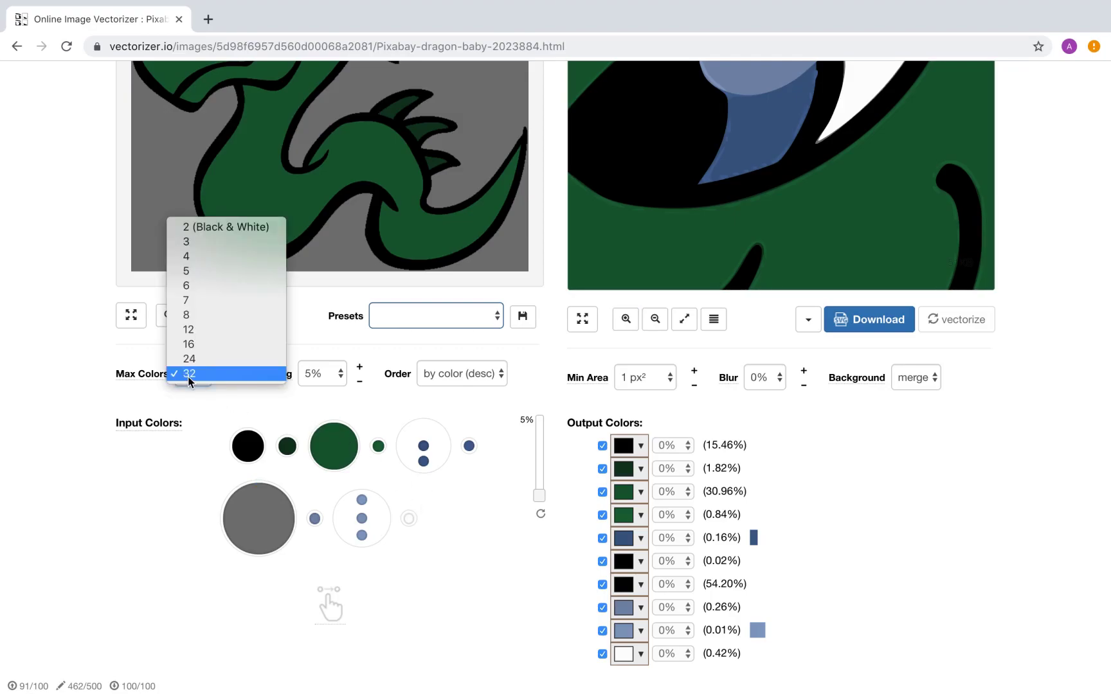
{"action": "left_click", "coordinate": [187, 315]}
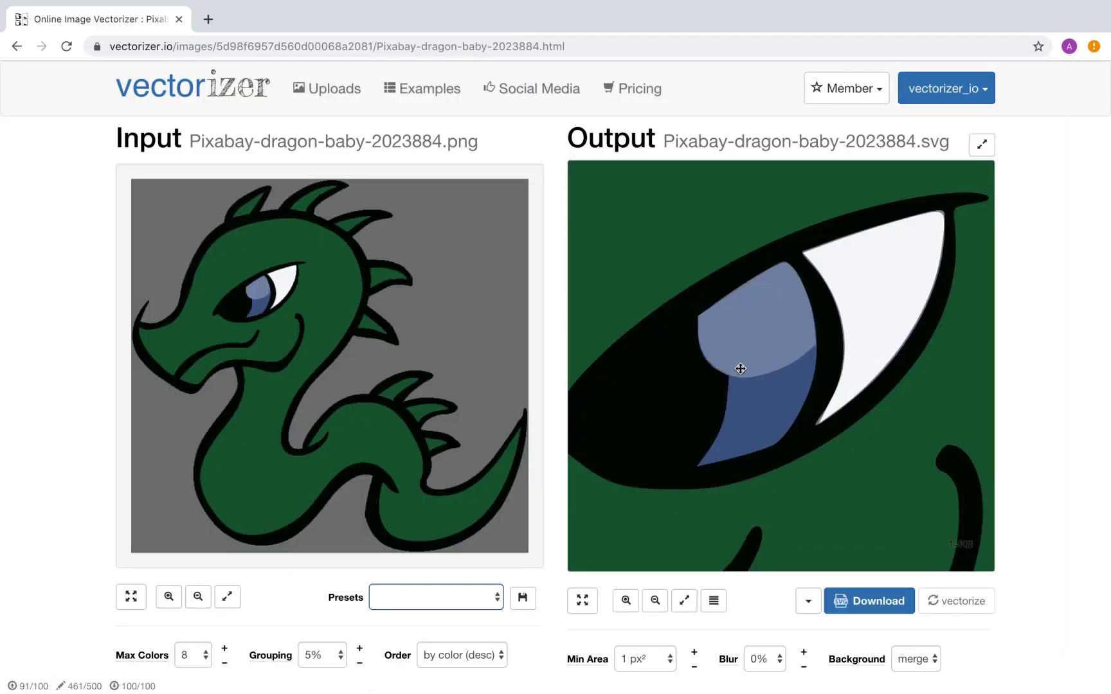
{"action": "left_click_drag", "start_coordinate": [740, 369], "coordinate": [754, 334]}
{"action": "scroll", "coordinate": [754, 333], "scroll_direction": "down", "scroll_amount": 1}
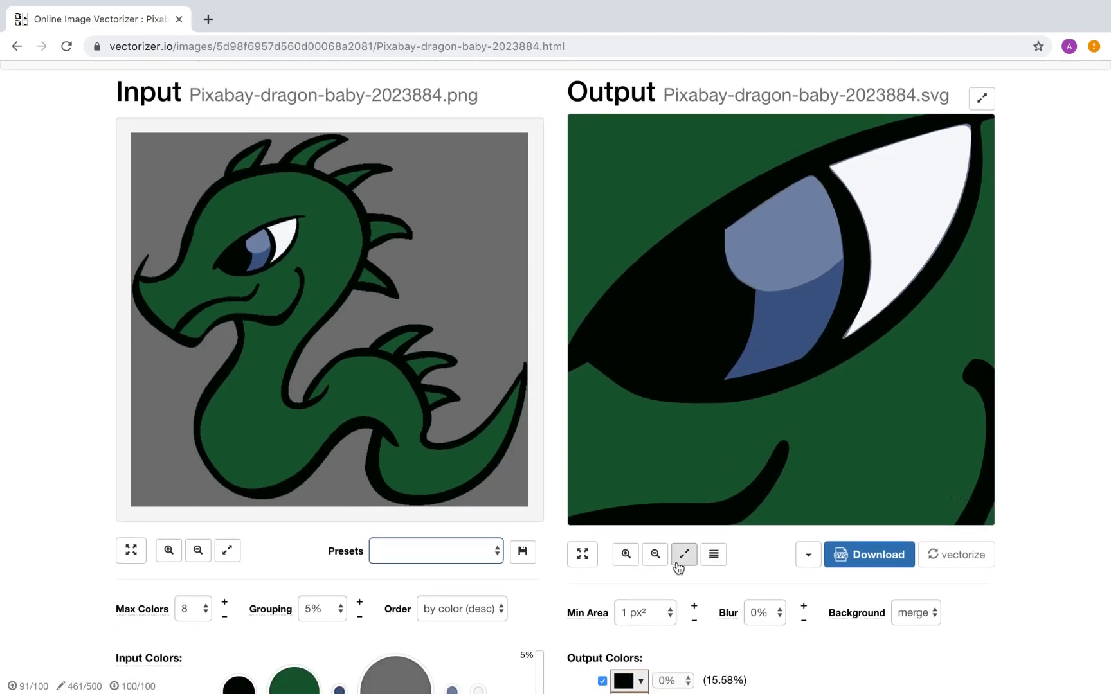
{"action": "left_click", "coordinate": [679, 565]}
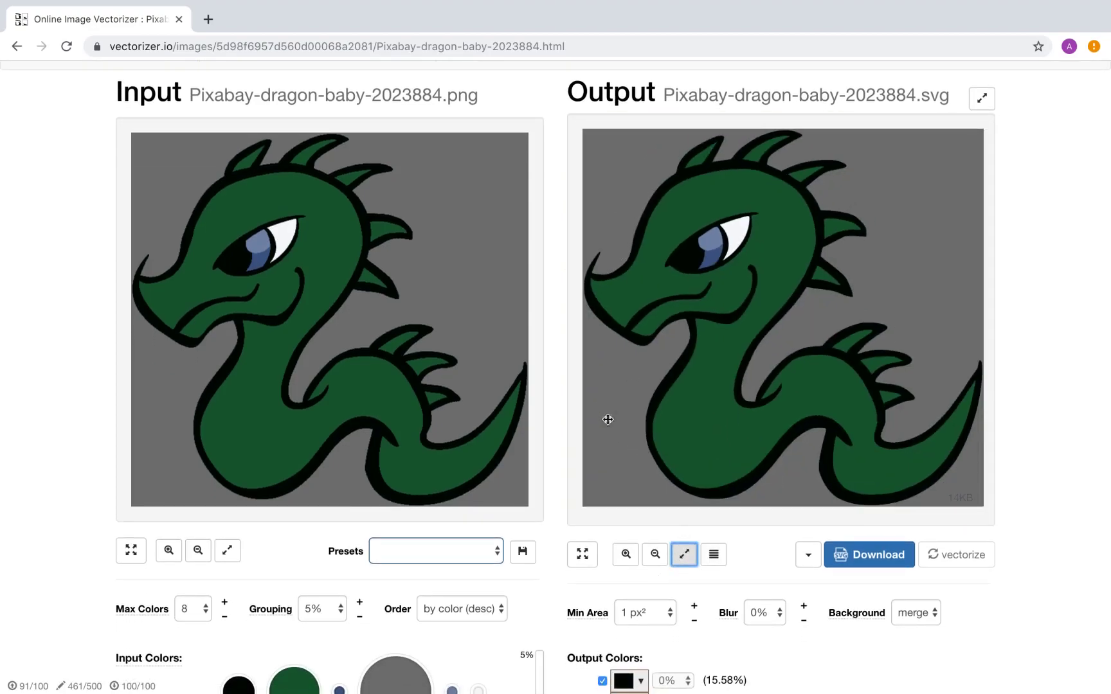
Remove the grey background input colour and re-vectorize the dragon.
{"action": "scroll", "coordinate": [611, 450], "scroll_direction": "down", "scroll_amount": 5}
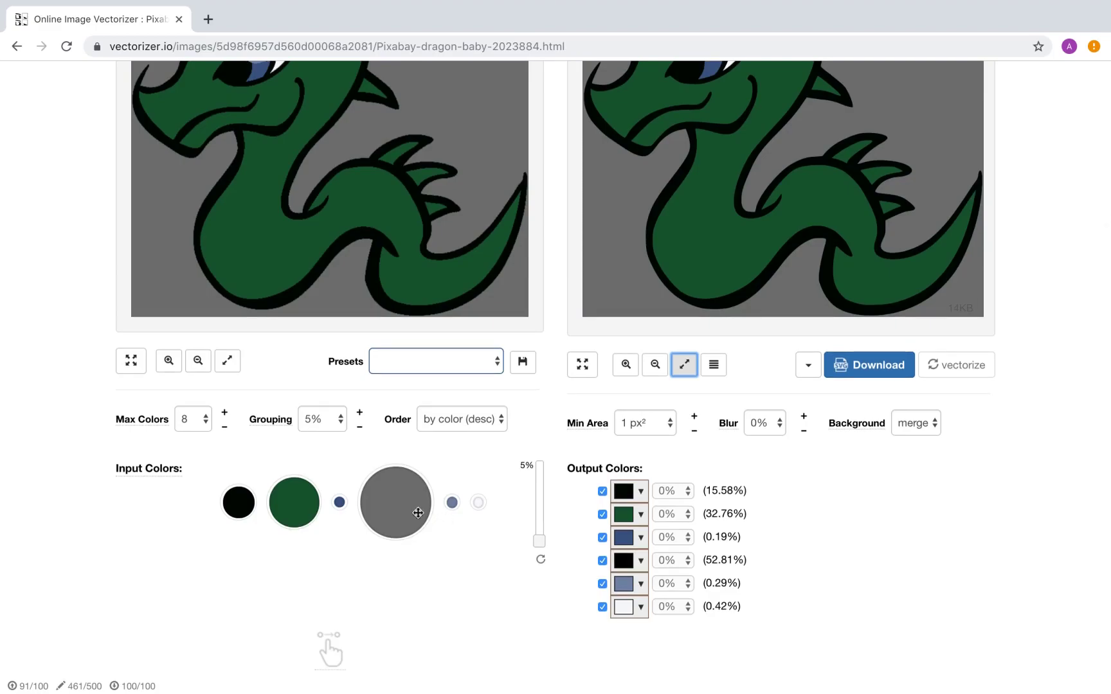
{"action": "left_click", "coordinate": [394, 465]}
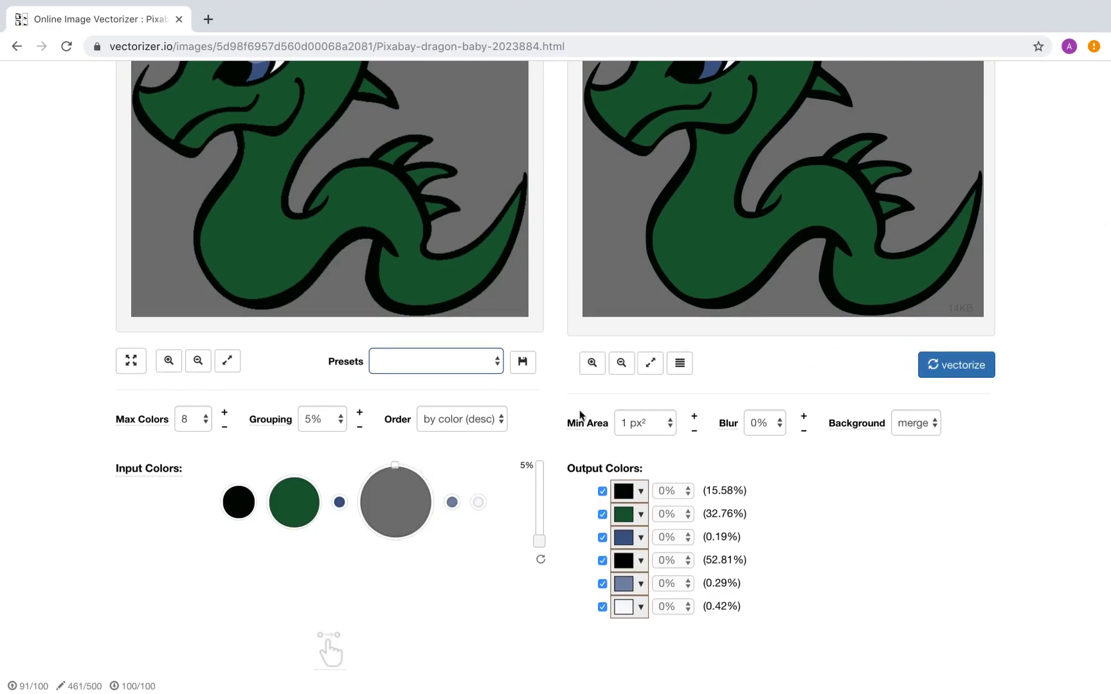
{"action": "left_click", "coordinate": [946, 367]}
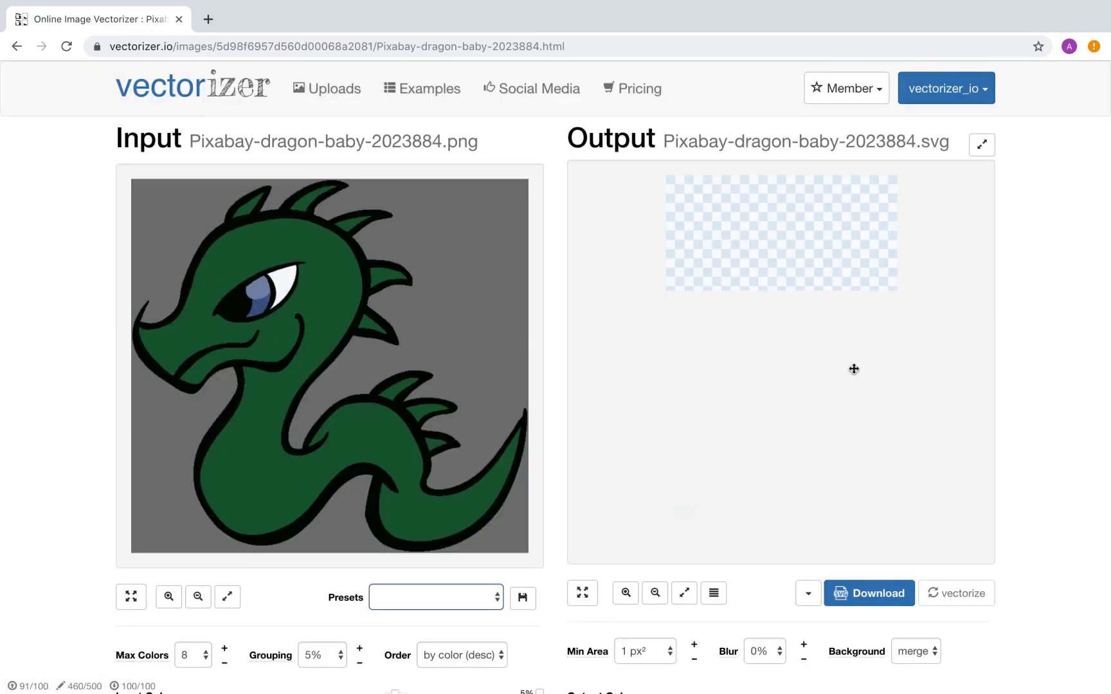
Zoom the transparent-background output in on the dragon's eye and bring up the Min Area options.
{"action": "left_click", "coordinate": [624, 600]}
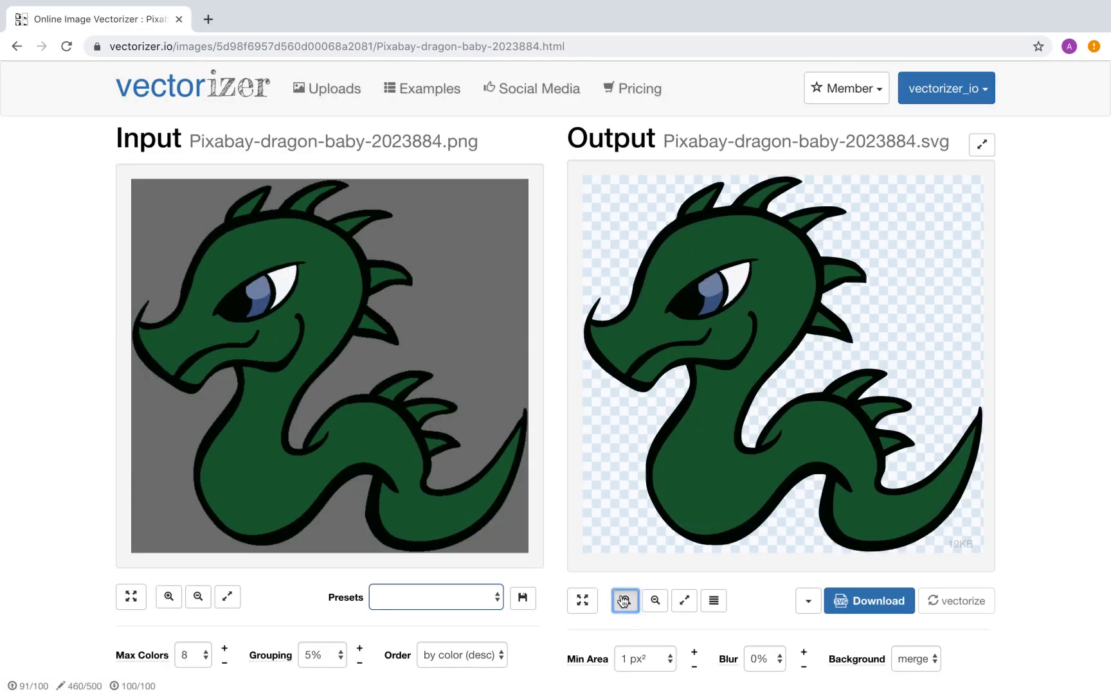
{"action": "left_click_drag", "start_coordinate": [717, 362], "coordinate": [771, 424]}
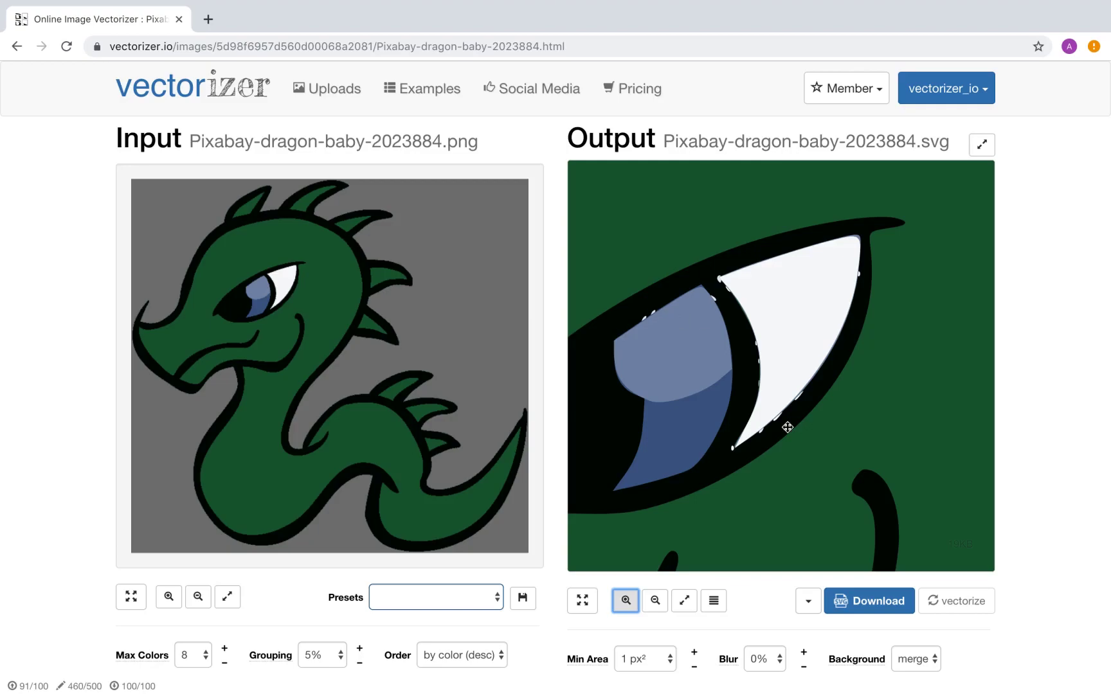
{"action": "scroll", "coordinate": [788, 426], "scroll_direction": "down", "scroll_amount": 2}
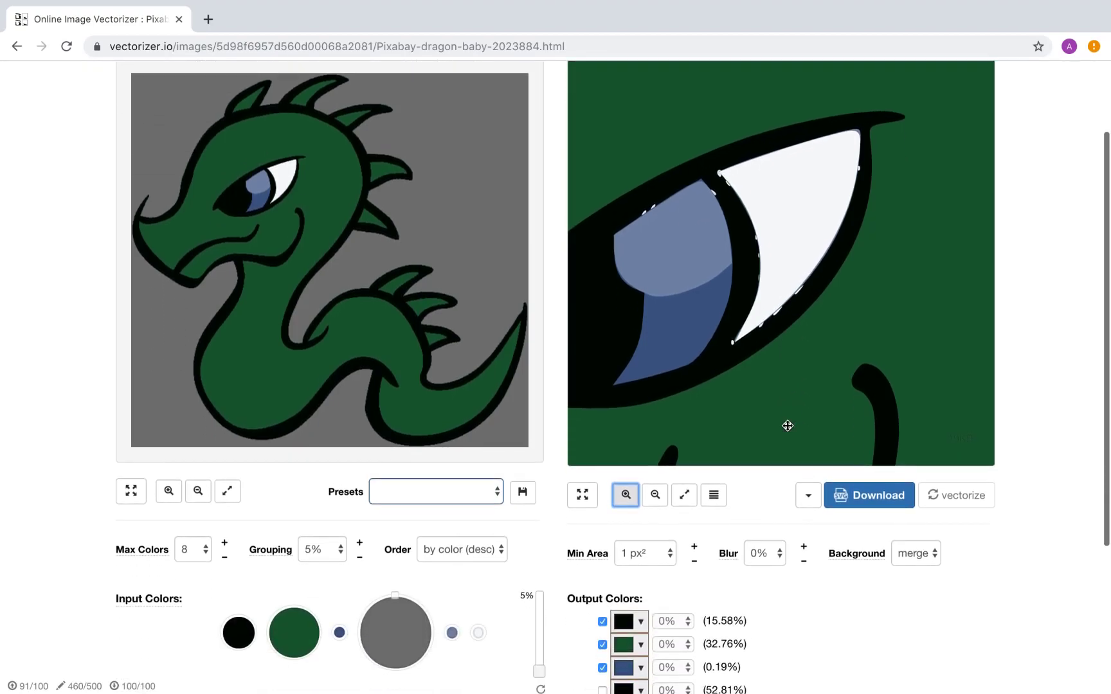
{"action": "left_click", "coordinate": [669, 554]}
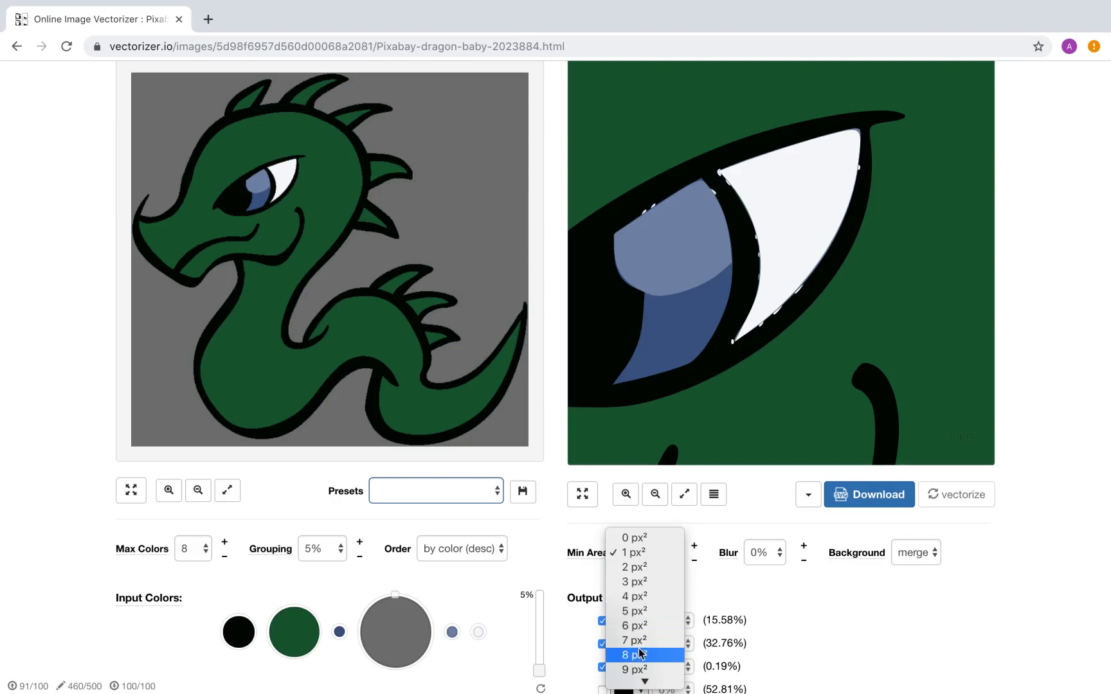
Set the minimum area to 9 px², re-vectorize, and pan the output onto the eye.
{"action": "left_click", "coordinate": [694, 586]}
{"action": "key", "text": "9"}
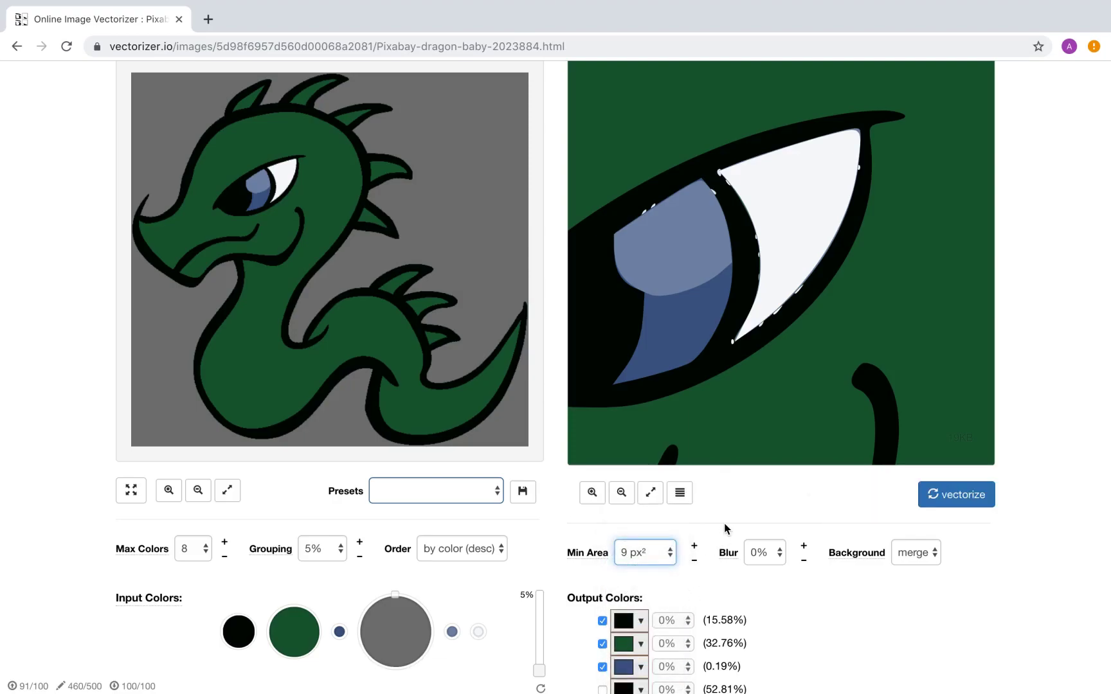
{"action": "left_click", "coordinate": [940, 496]}
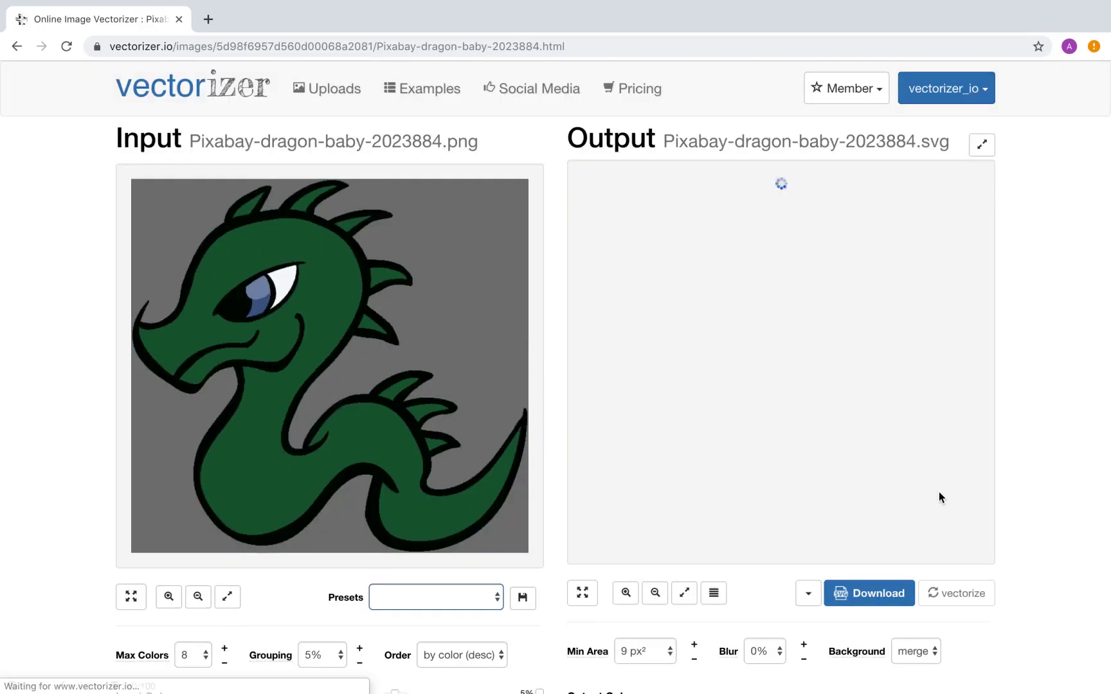
{"action": "left_click_drag", "start_coordinate": [711, 443], "coordinate": [760, 429]}
{"action": "scroll", "coordinate": [760, 429], "scroll_direction": "down", "scroll_amount": 2}
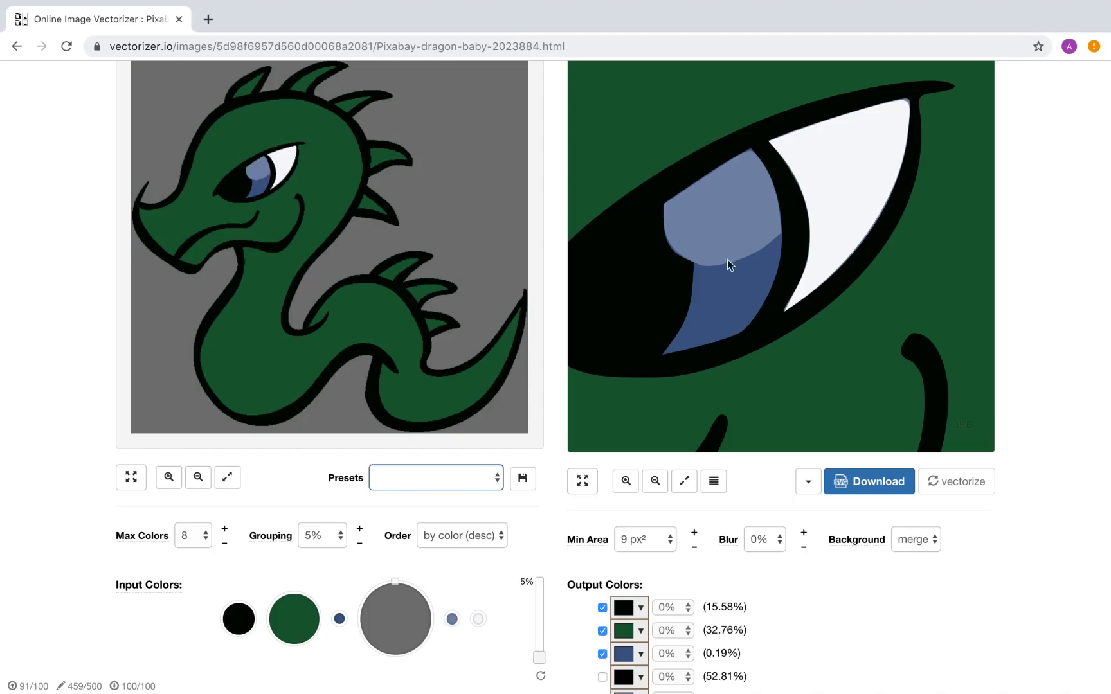
Fit the whole dragon in the output, switch to colour-layer view, and open the Order dropdown.
{"action": "left_click", "coordinate": [655, 481]}
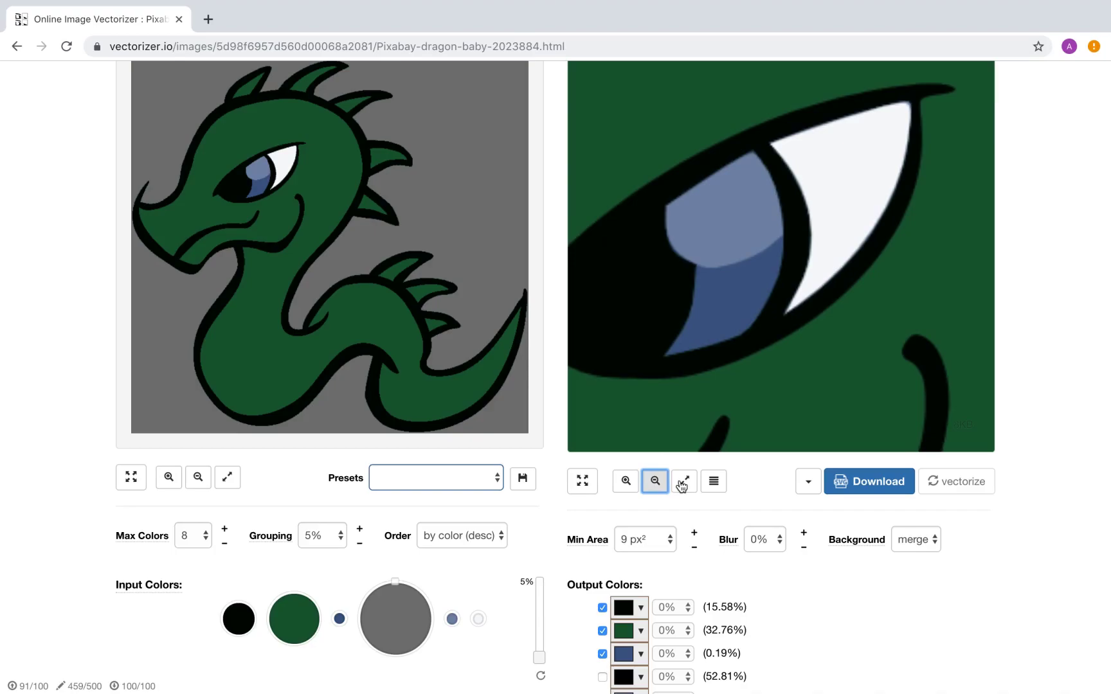
{"action": "left_click", "coordinate": [683, 482]}
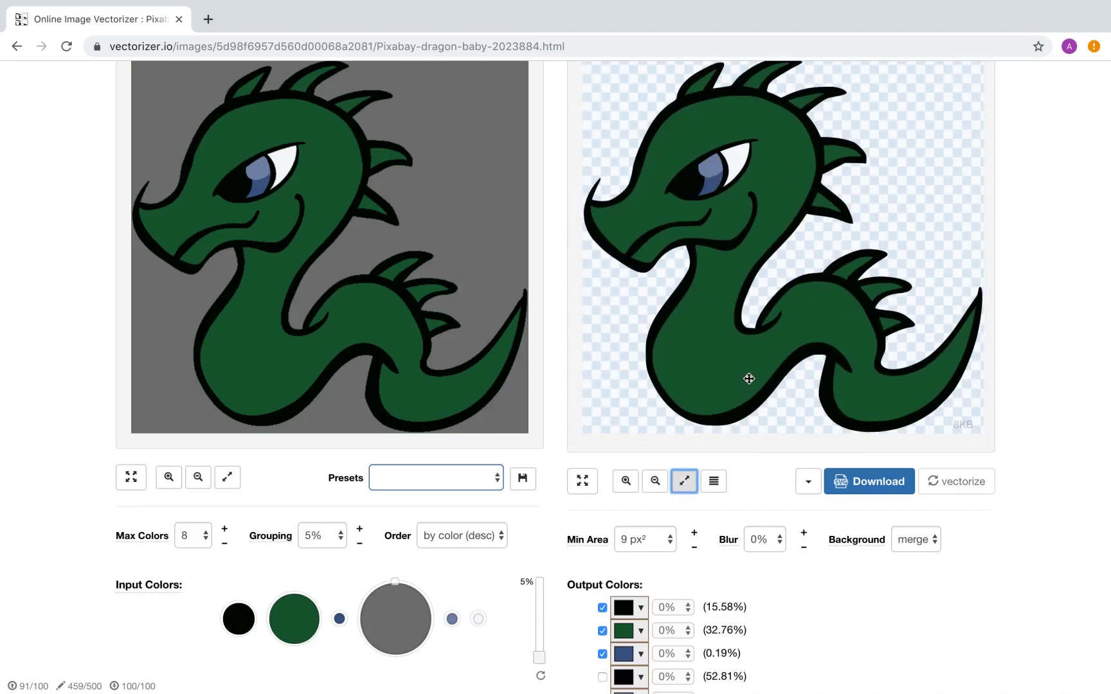
{"action": "scroll", "coordinate": [721, 365], "scroll_direction": "down", "scroll_amount": 1}
{"action": "left_click", "coordinate": [719, 404]}
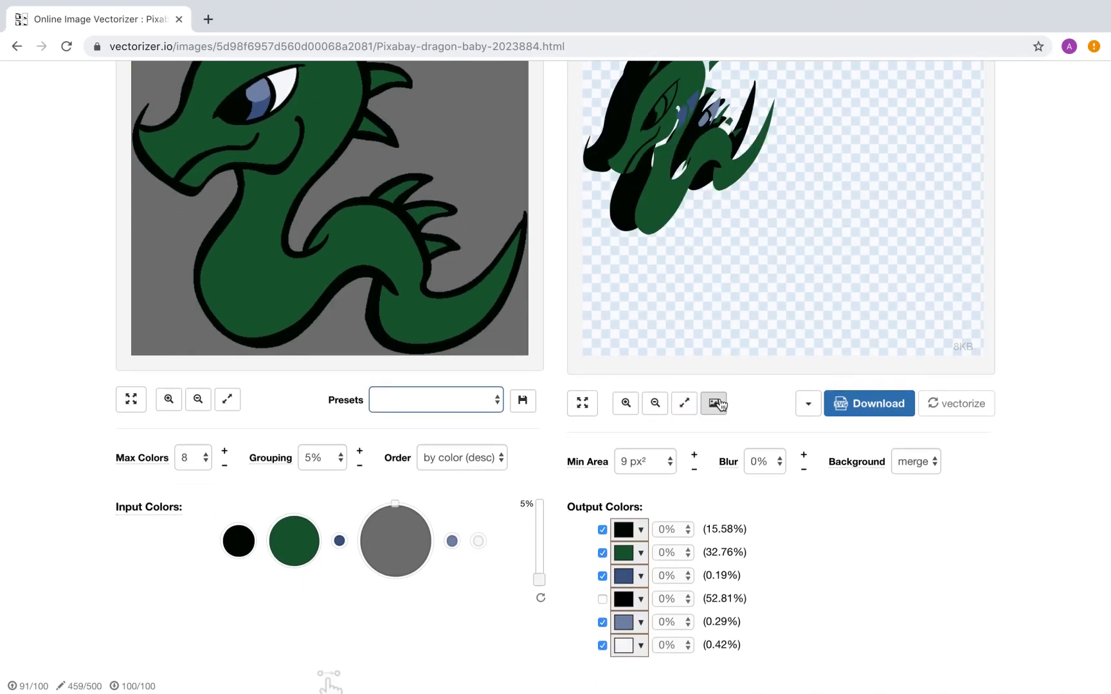
{"action": "left_click_drag", "start_coordinate": [667, 251], "coordinate": [685, 290]}
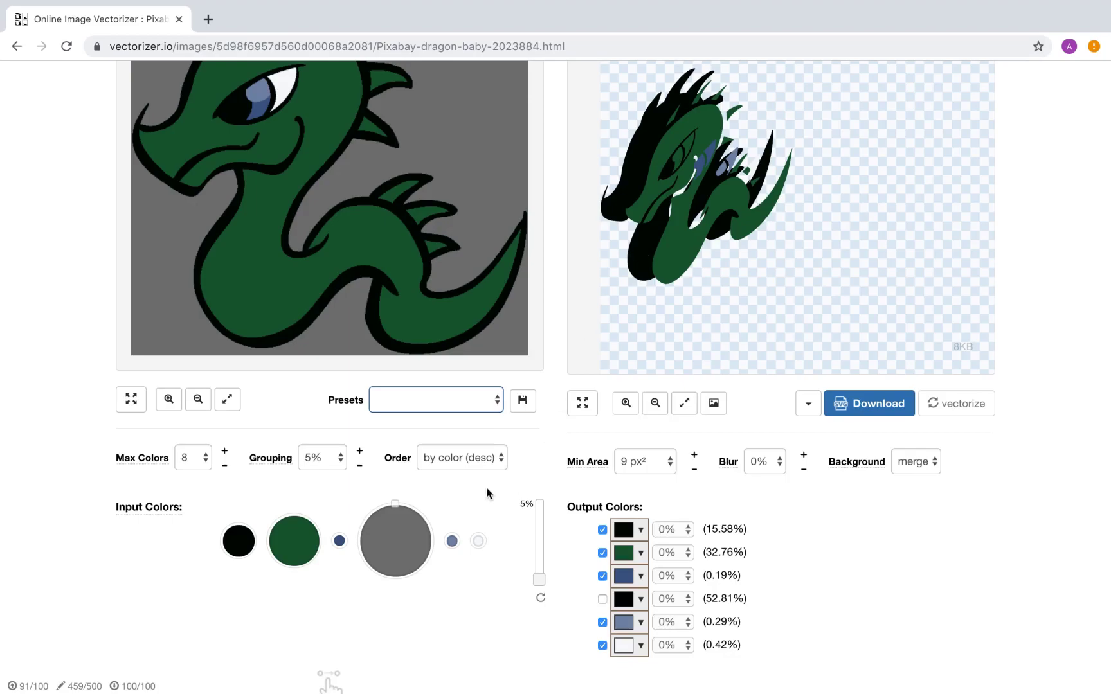
{"action": "left_click", "coordinate": [465, 458]}
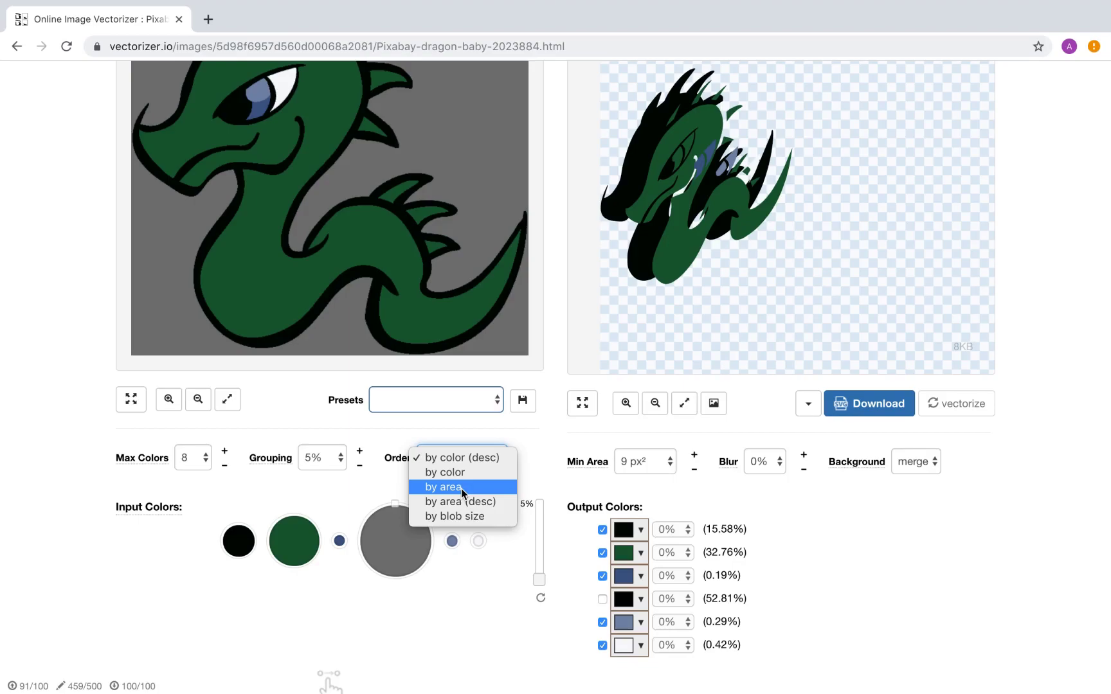
Order the colours by area and show the output as separated layers.
{"action": "left_click", "coordinate": [461, 488]}
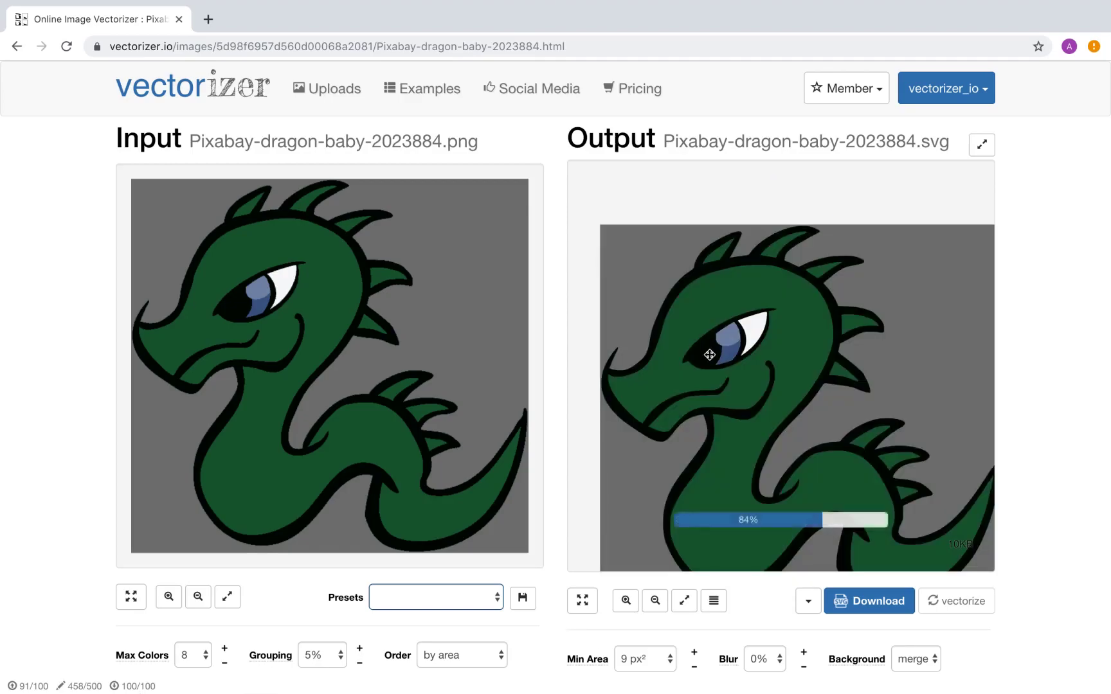
{"action": "scroll", "coordinate": [709, 353], "scroll_direction": "down", "scroll_amount": 2}
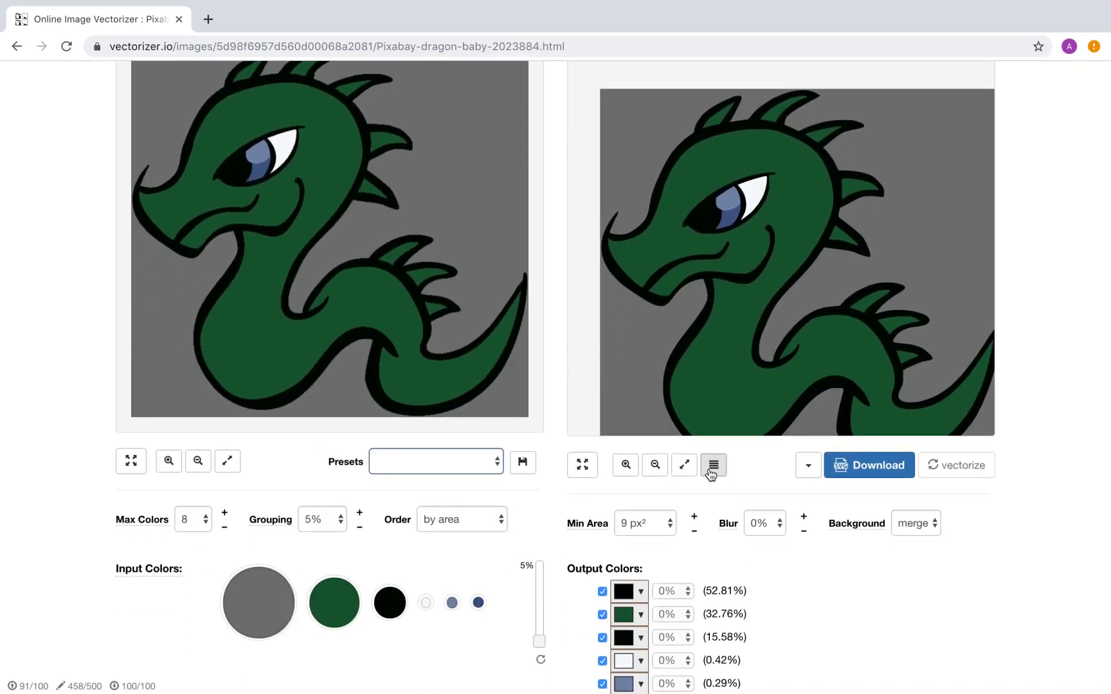
{"action": "left_click", "coordinate": [712, 475]}
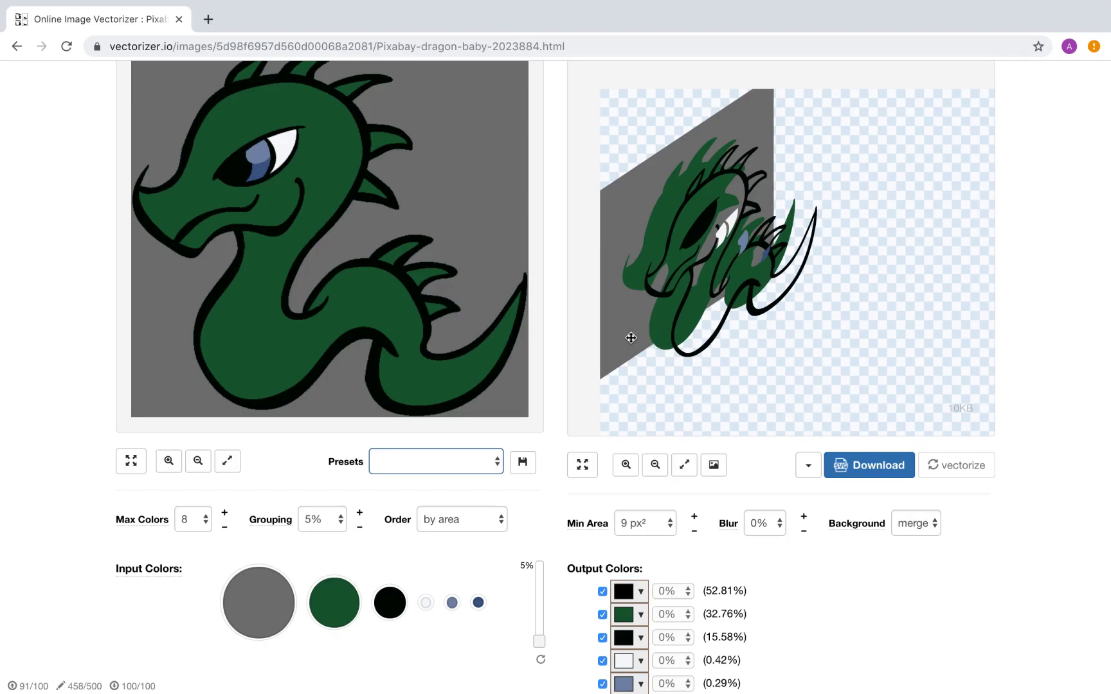
Exclude the 52.81% grey background colour, re-vectorize, and view the layered outlines.
{"action": "scroll", "coordinate": [630, 338], "scroll_direction": "down", "scroll_amount": 1}
{"action": "left_click", "coordinate": [255, 490]}
{"action": "left_click", "coordinate": [924, 388]}
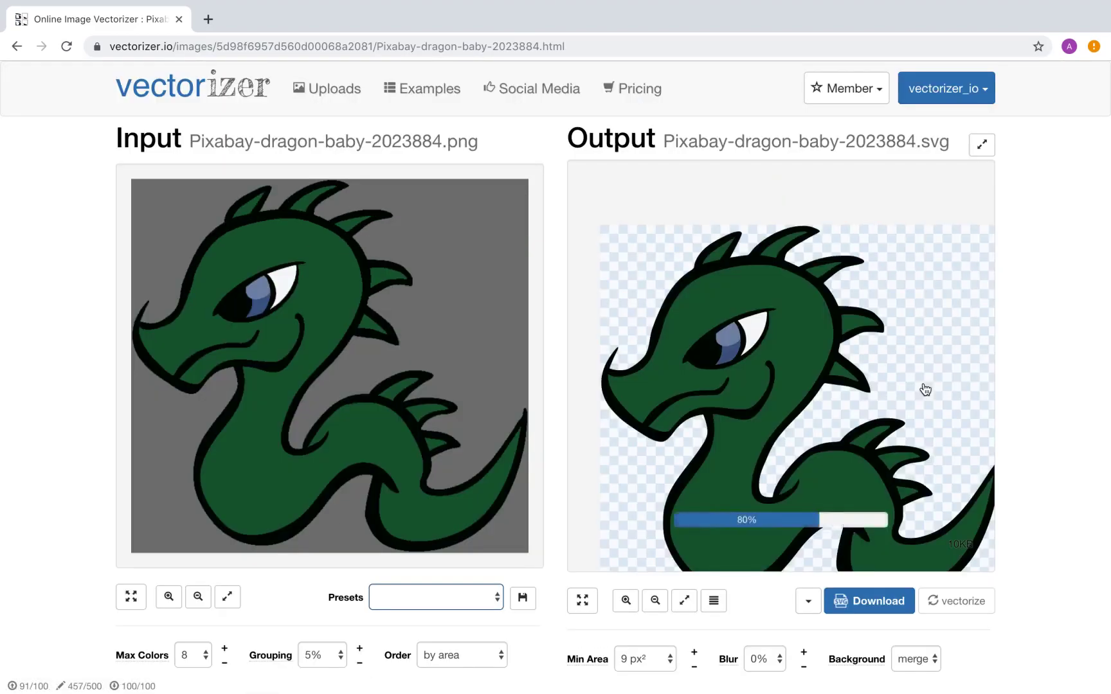
{"action": "scroll", "coordinate": [924, 389], "scroll_direction": "down", "scroll_amount": 2}
{"action": "left_click", "coordinate": [715, 486]}
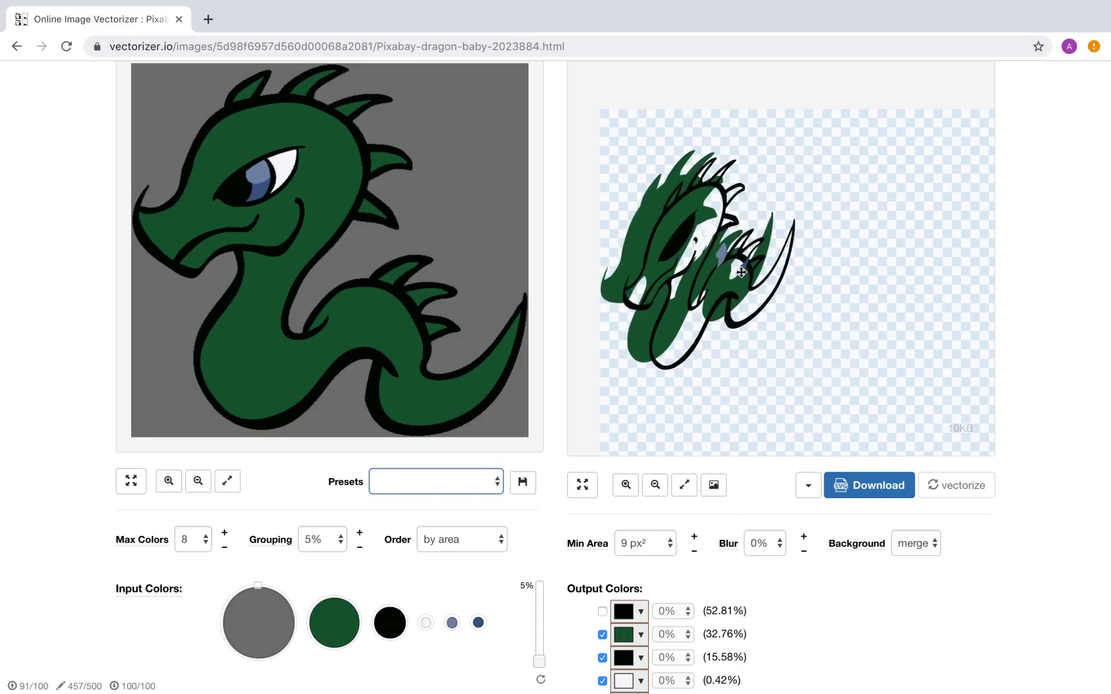
Return the output to full-colour rendering, fit the whole dragon, and scroll to Output Colors.
{"action": "left_click", "coordinate": [714, 486]}
{"action": "left_click", "coordinate": [684, 485]}
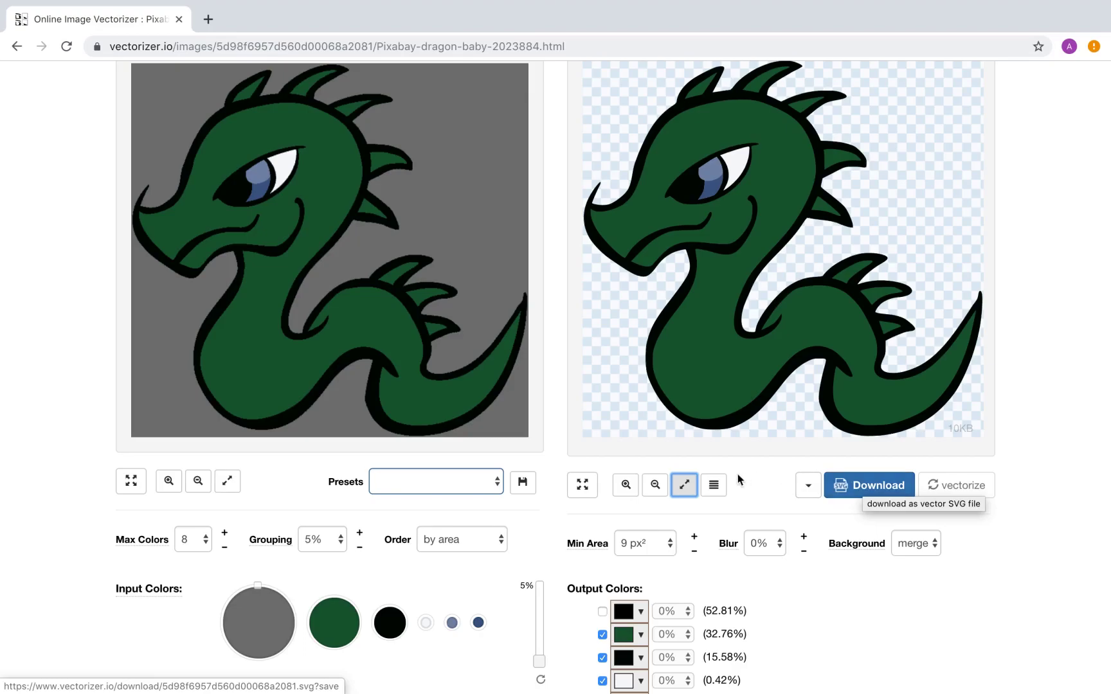
{"action": "scroll", "coordinate": [738, 476], "scroll_direction": "down", "scroll_amount": 2}
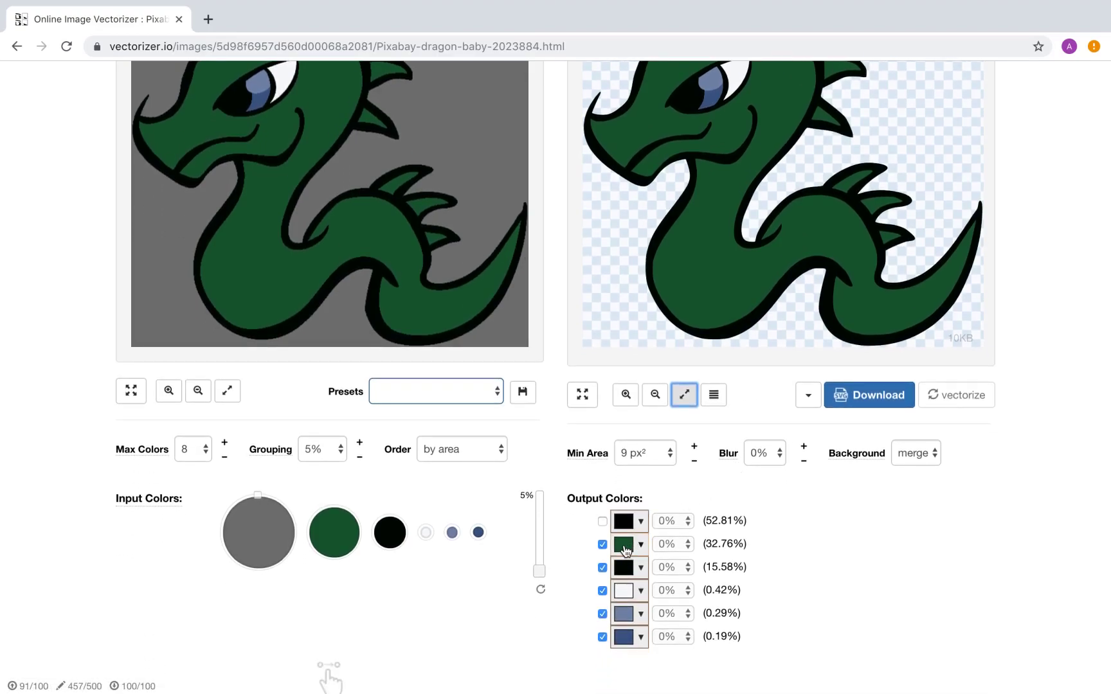
Change the 32.76% green output colour to red #e42020 and re-vectorize.
{"action": "left_click", "coordinate": [624, 546]}
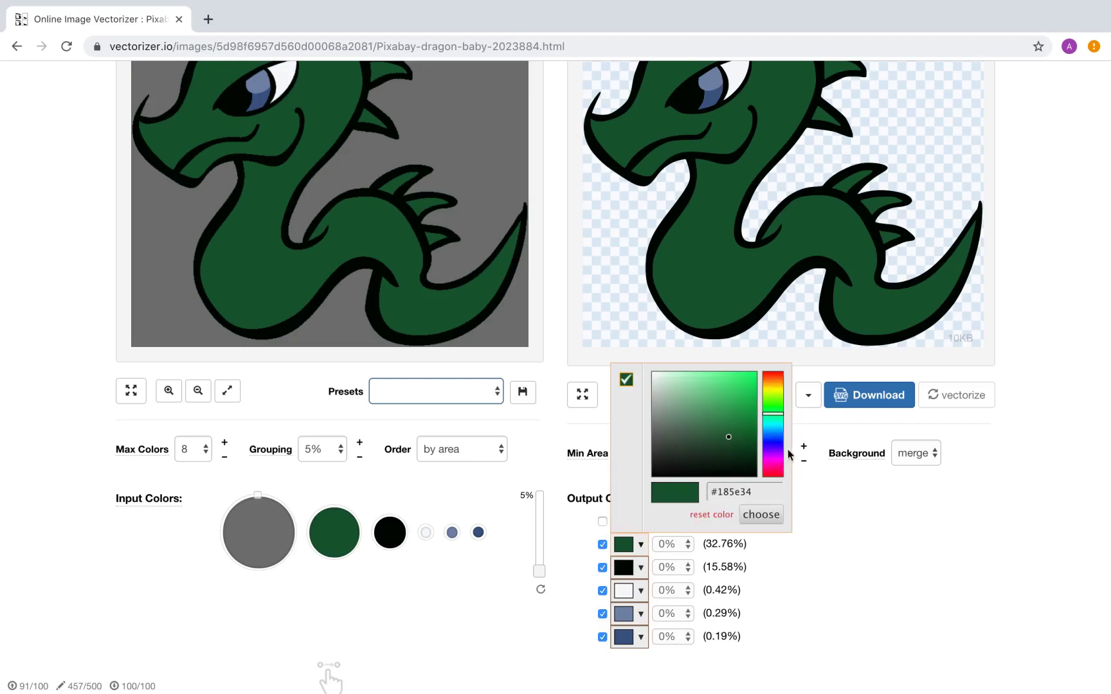
{"action": "left_click_drag", "start_coordinate": [778, 387], "coordinate": [774, 365]}
{"action": "left_click", "coordinate": [741, 382]}
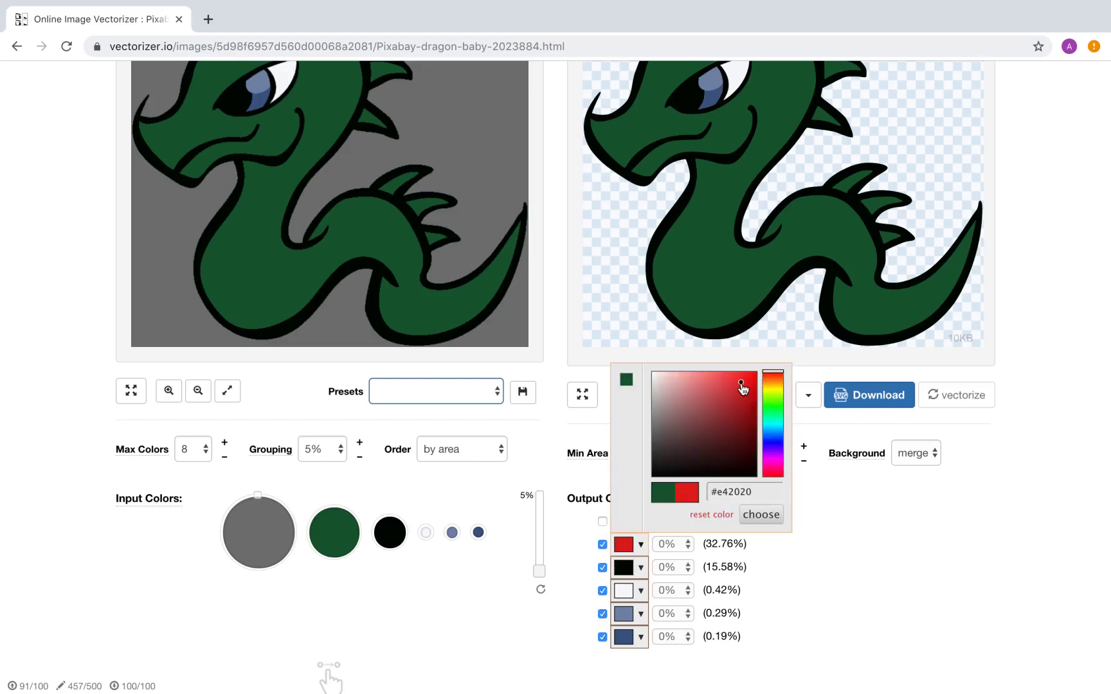
{"action": "left_click", "coordinate": [766, 517]}
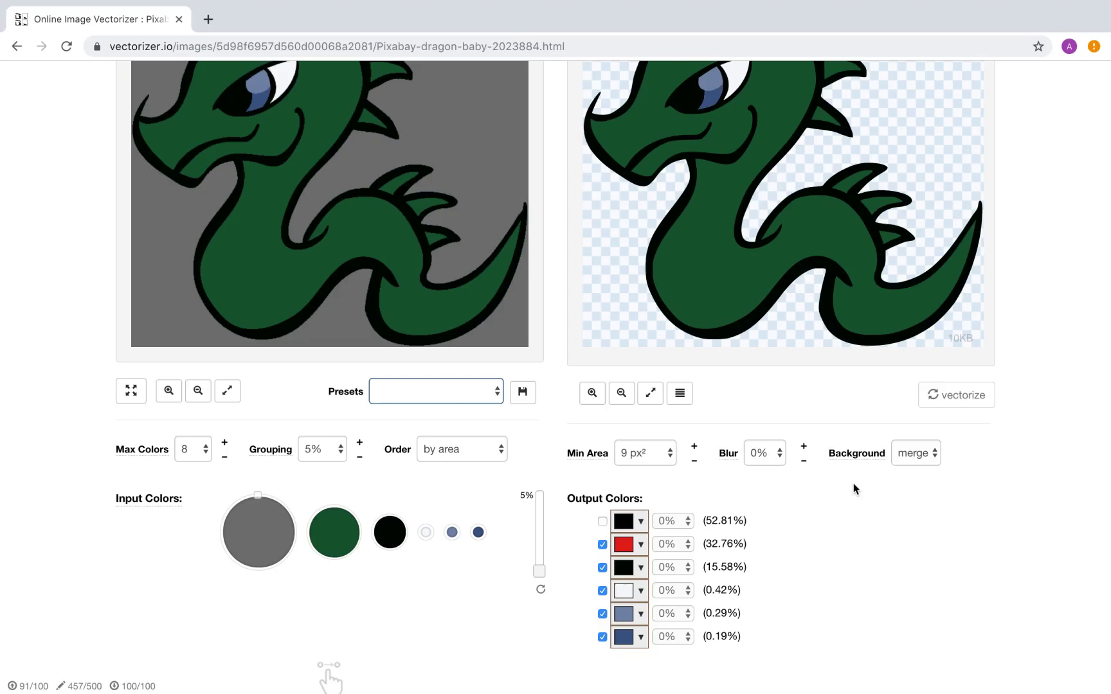
{"action": "left_click", "coordinate": [933, 395]}
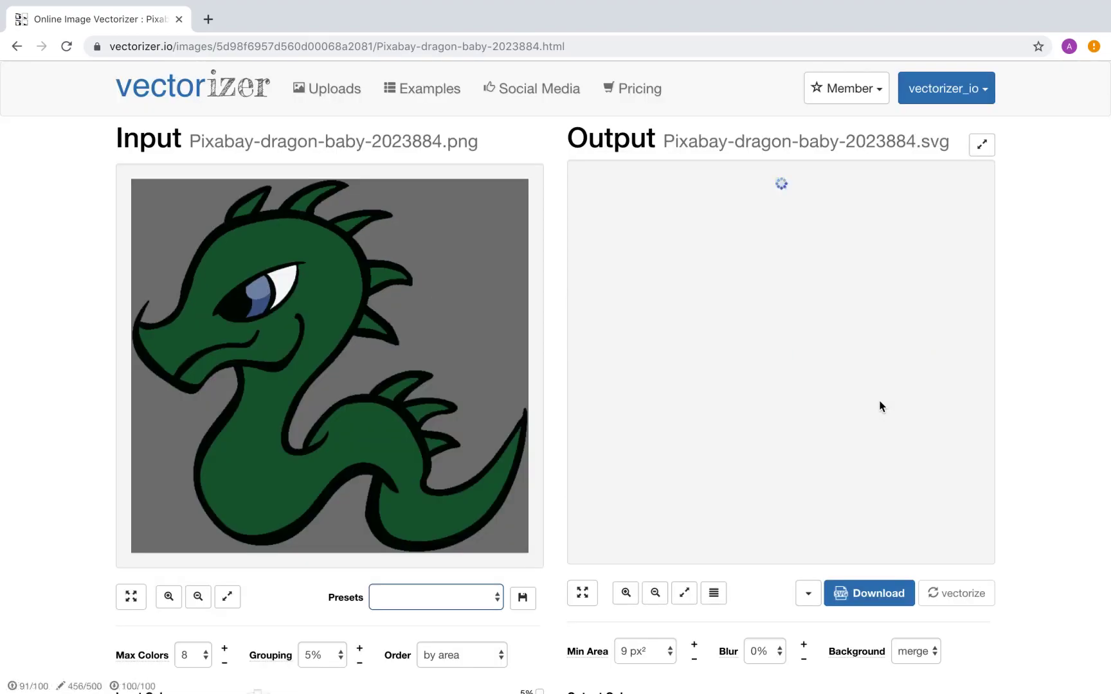